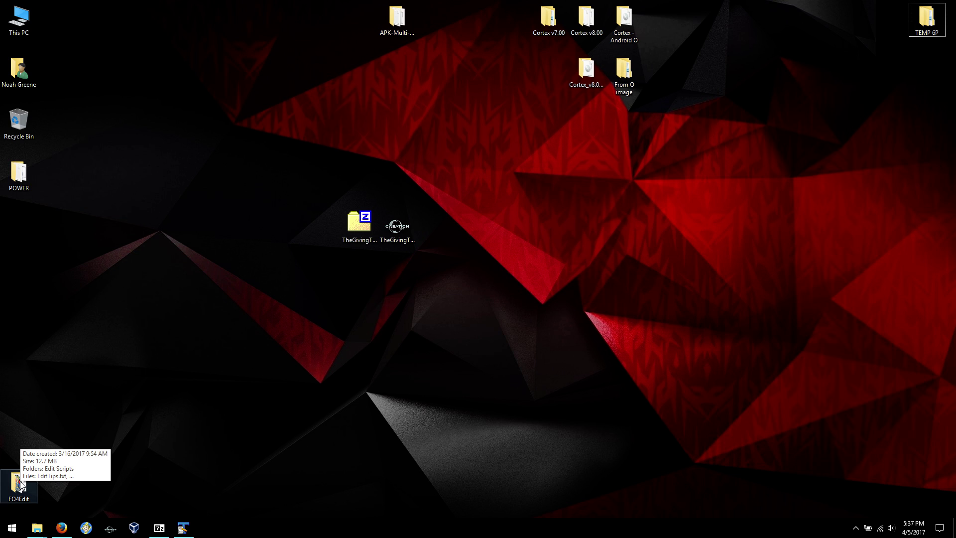
Step: Open the properties of TheGivingTree.esp on the desktop and move the window clear of the desktop files
left_click(397, 230)
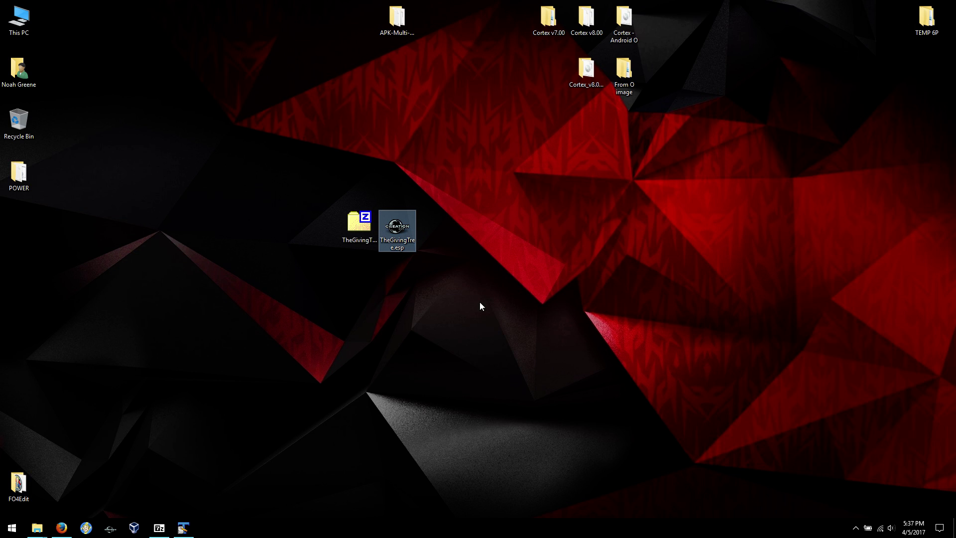
right_click(400, 232)
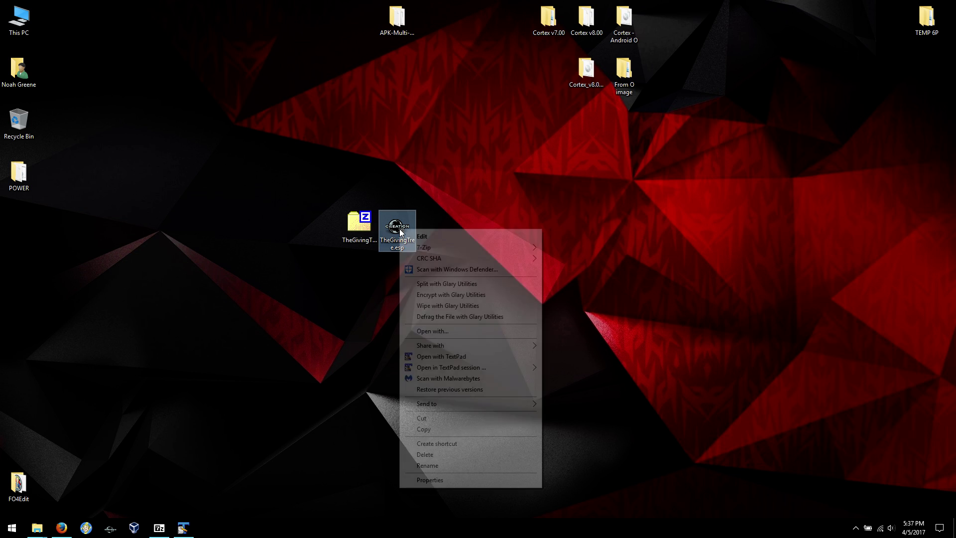
left_click(448, 481)
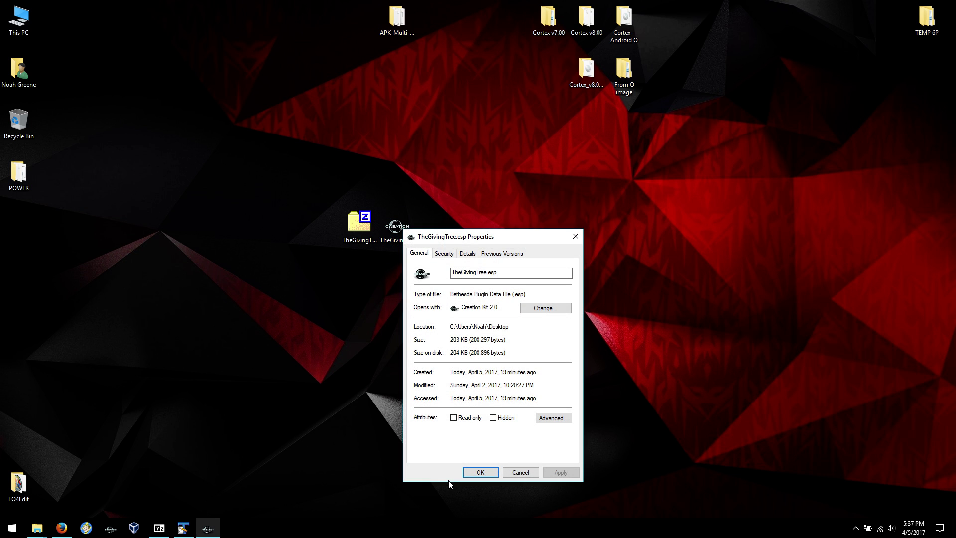
left_click_drag(490, 243, 844, 250)
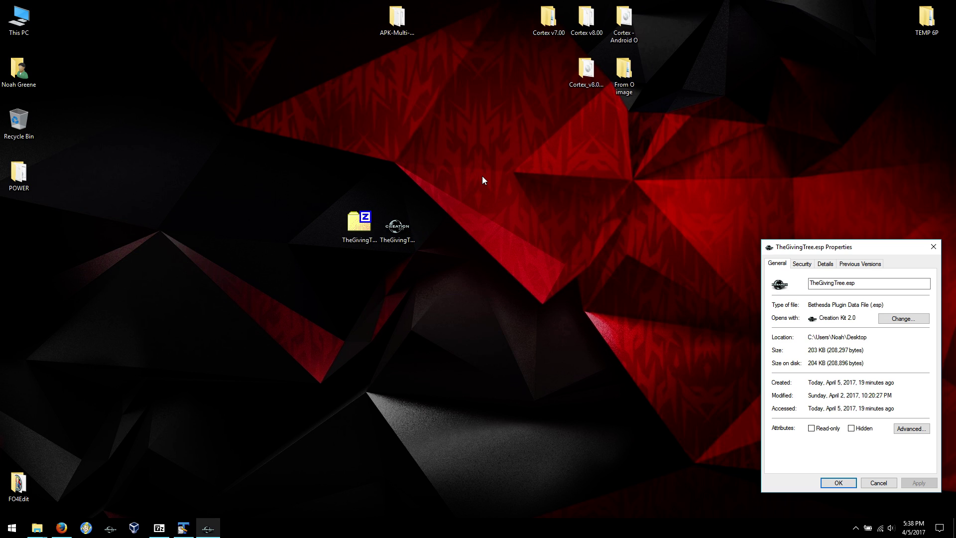
Step: Open the FO4Edit folder from the desktop and move its window aside
double_click(25, 482)
left_click_drag(511, 162, 158, 167)
double_click(219, 255)
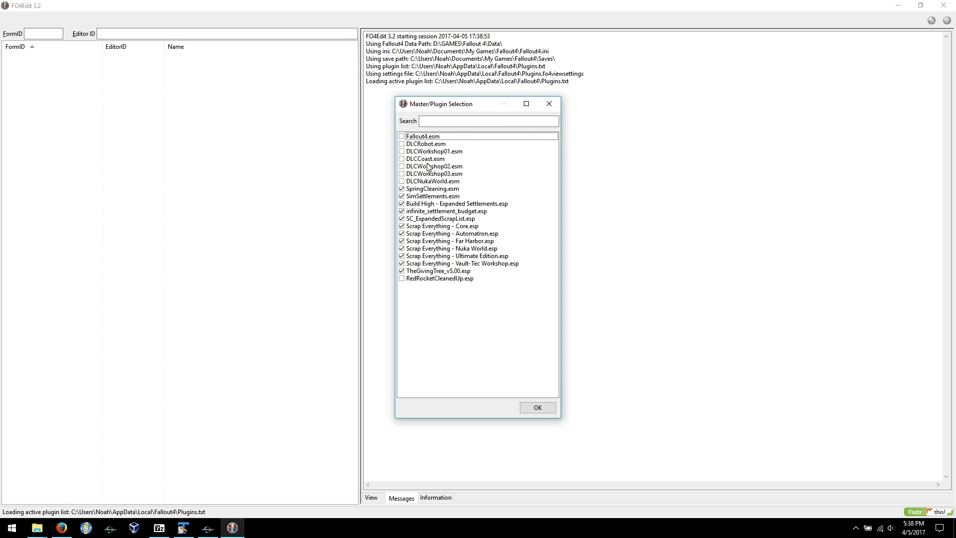
right_click(423, 136)
left_click(443, 154)
left_click(550, 103)
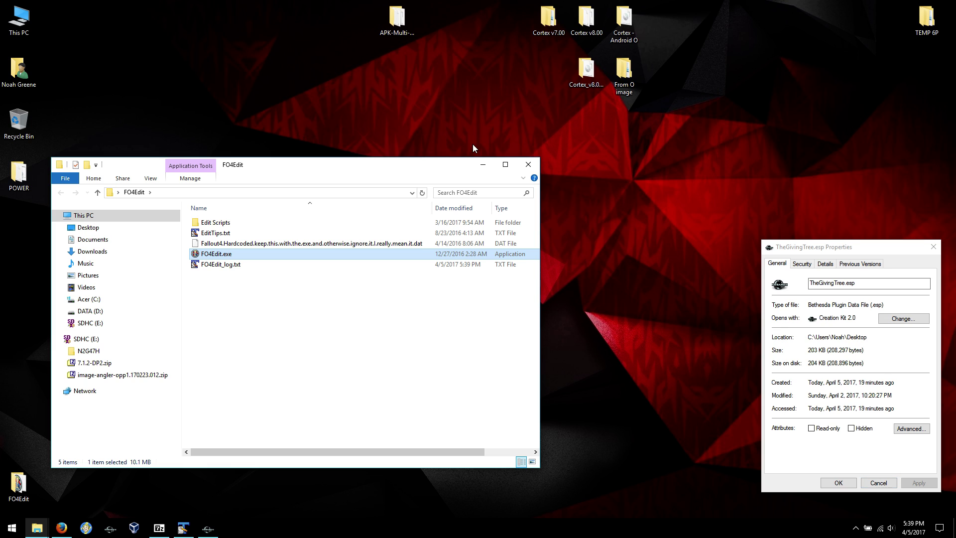
Step: Rename the desktop file TheGivingTree.esp to Tutorial_TheGivingTree.esp, moving the FO4Edit folder window out of the way
left_click_drag(459, 170, 618, 410)
left_click(397, 227)
right_click(397, 221)
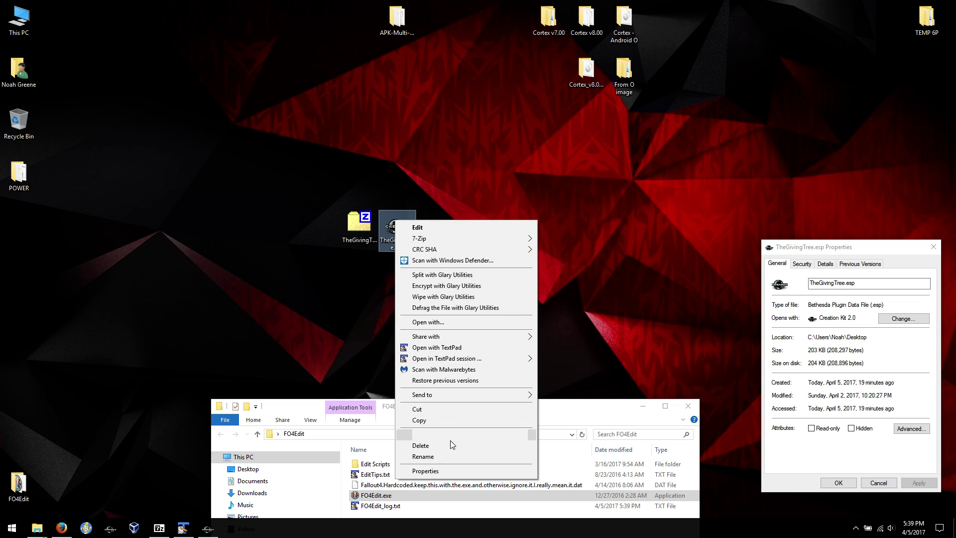
left_click(440, 453)
key("Right")
key("Left")
key("Left")
key("Left")
key("Left")
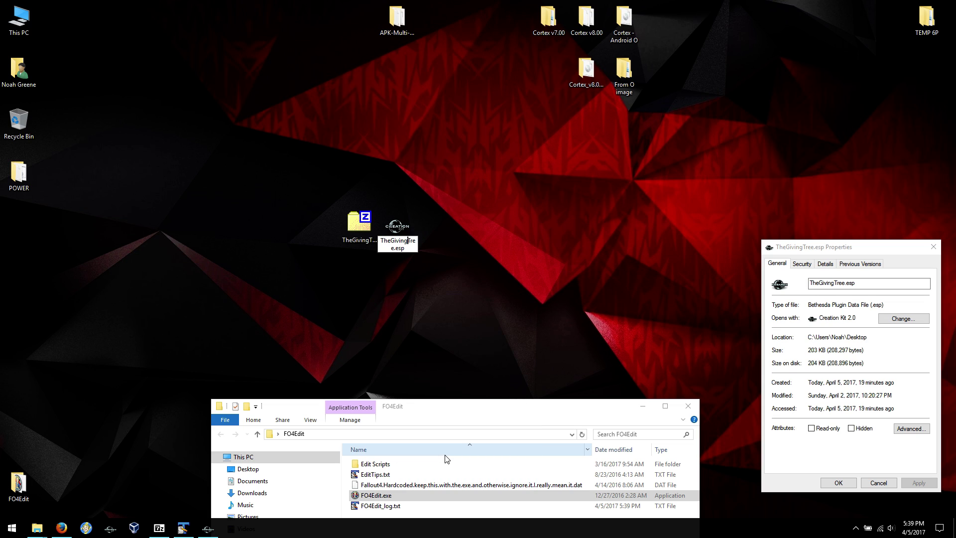
type("Turon")
key("BackSpace")
key("BackSpace")
key("BackSpace")
type("torial_")
key("Return")
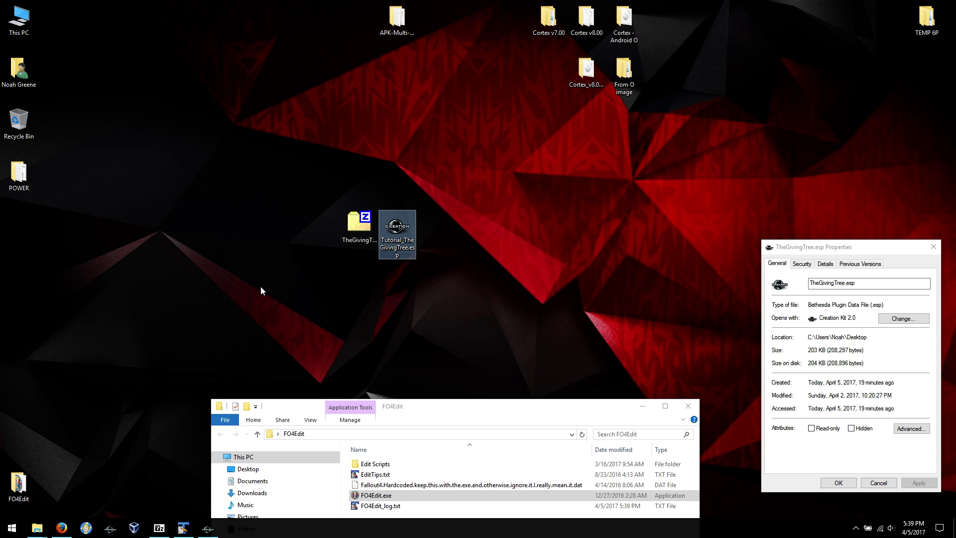
Step: Paste a copy of Tutorial_TheGivingTree.esp into the Data folder of D:\GAMES\Fallout 4
double_click(18, 18)
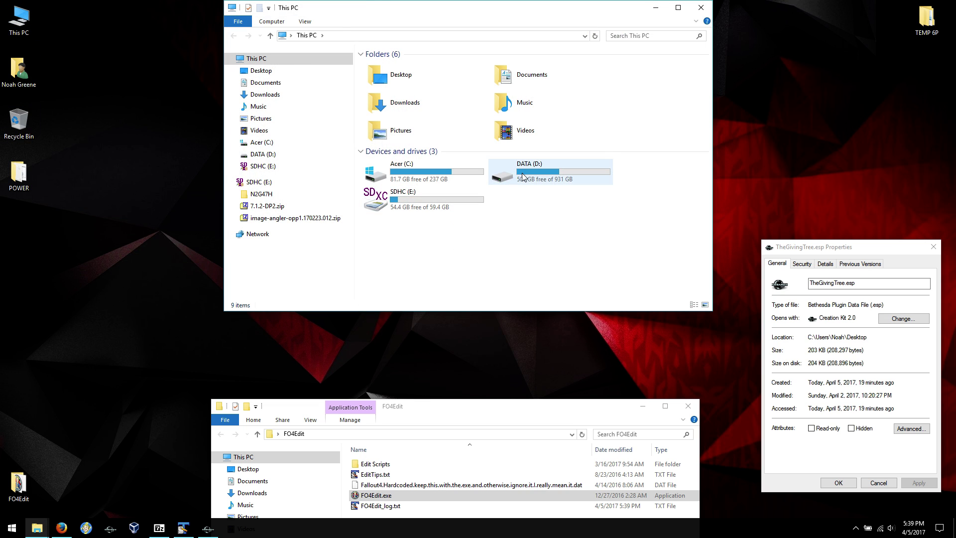
double_click(528, 171)
double_click(383, 150)
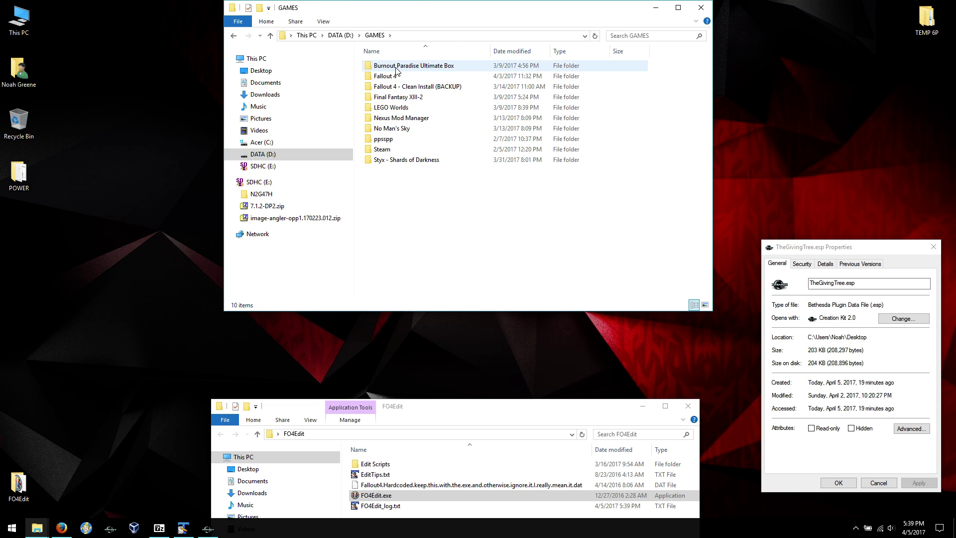
double_click(393, 76)
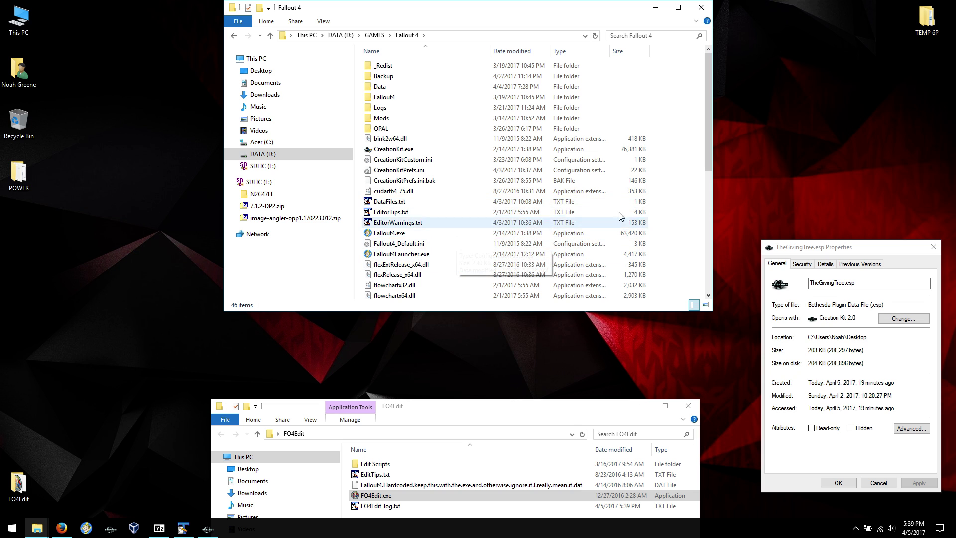
double_click(436, 83)
right_click(681, 149)
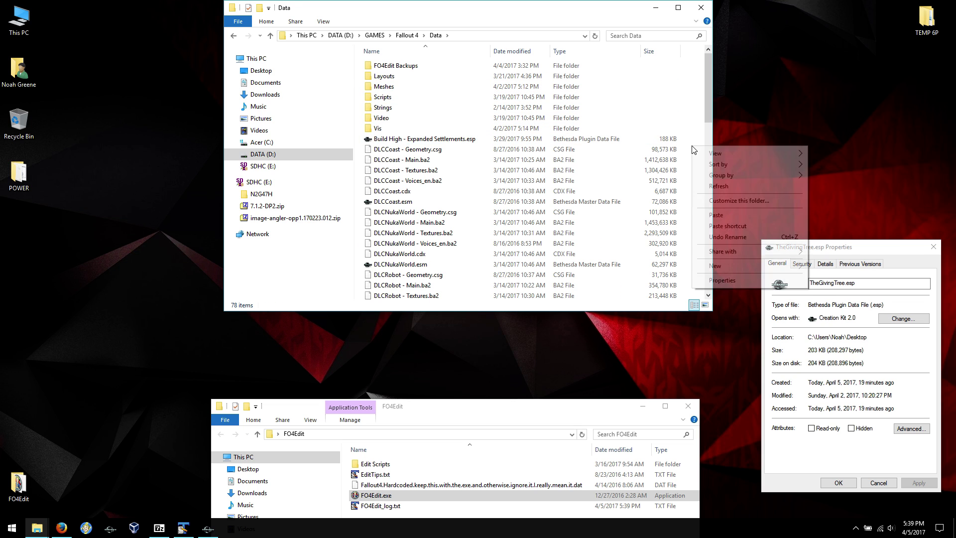
left_click(707, 212)
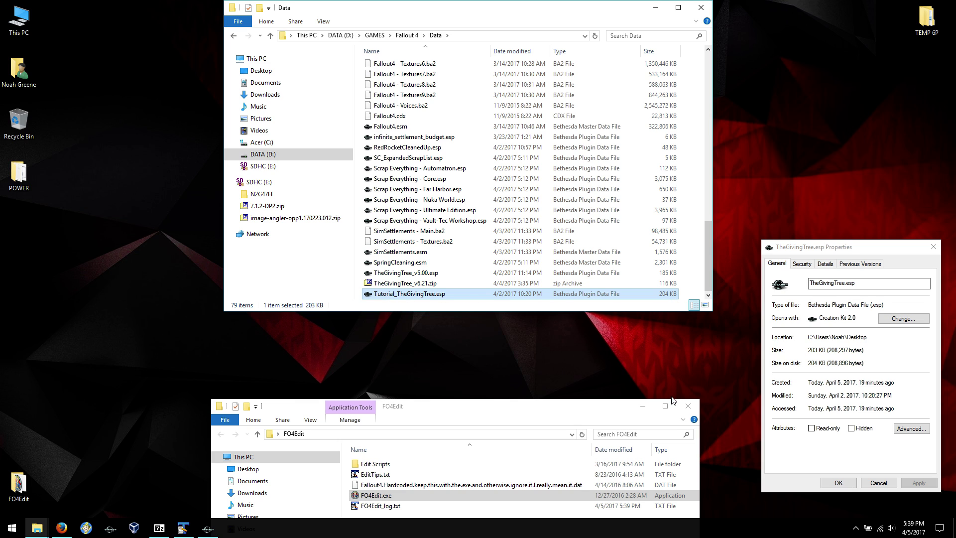
Step: Launch FO4Edit.exe and load it with only Tutorial_TheGivingTree.esp selected in the plugin list
left_click_drag(510, 412, 486, 236)
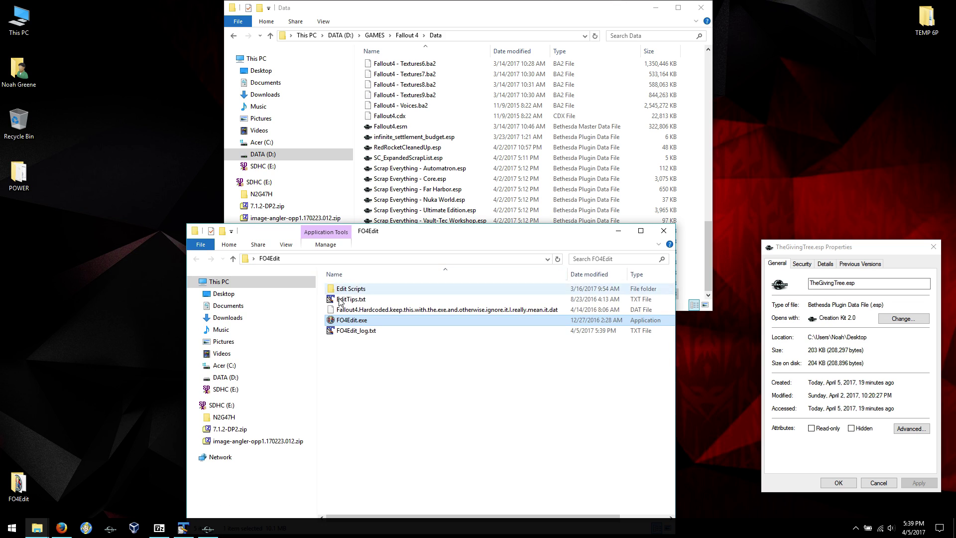
double_click(344, 321)
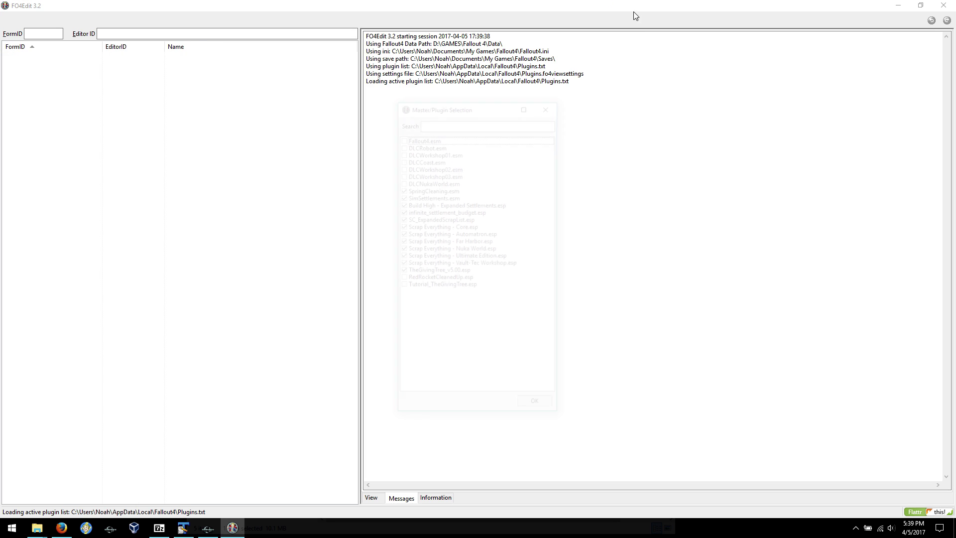
right_click(447, 176)
left_click(463, 192)
left_click(402, 286)
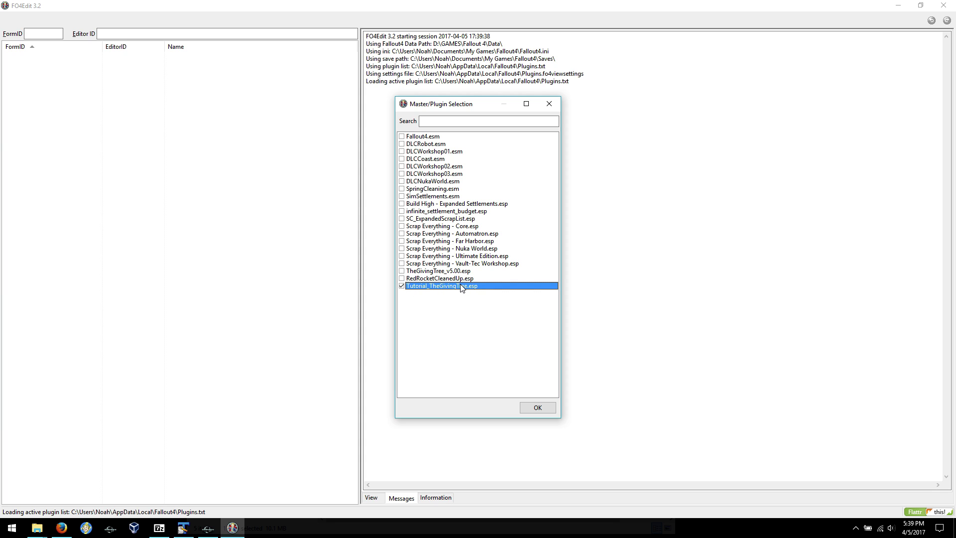
left_click(537, 409)
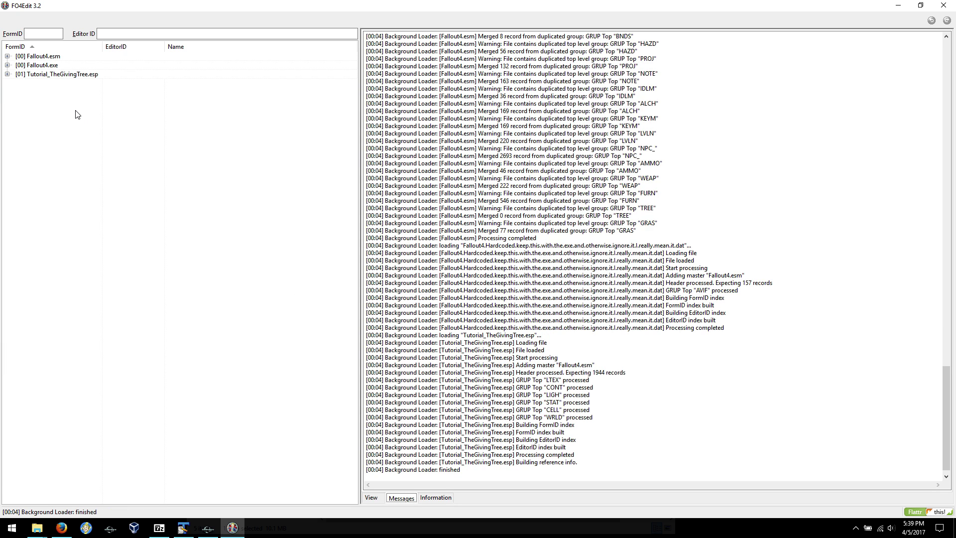
Step: Expand the Cell records of Tutorial_TheGivingTree.esp down to the Root Cellar's persistent and temporary placed objects
left_click(7, 74)
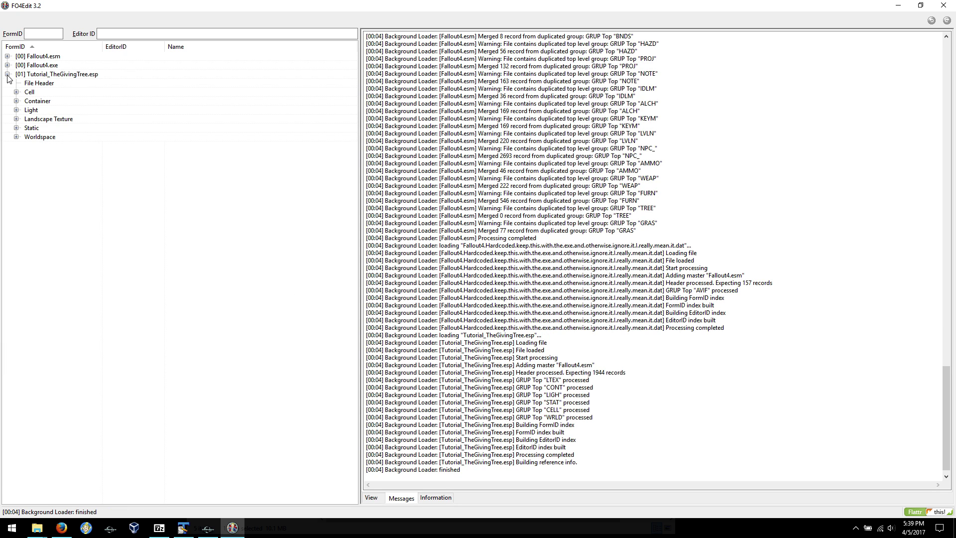
left_click(16, 91)
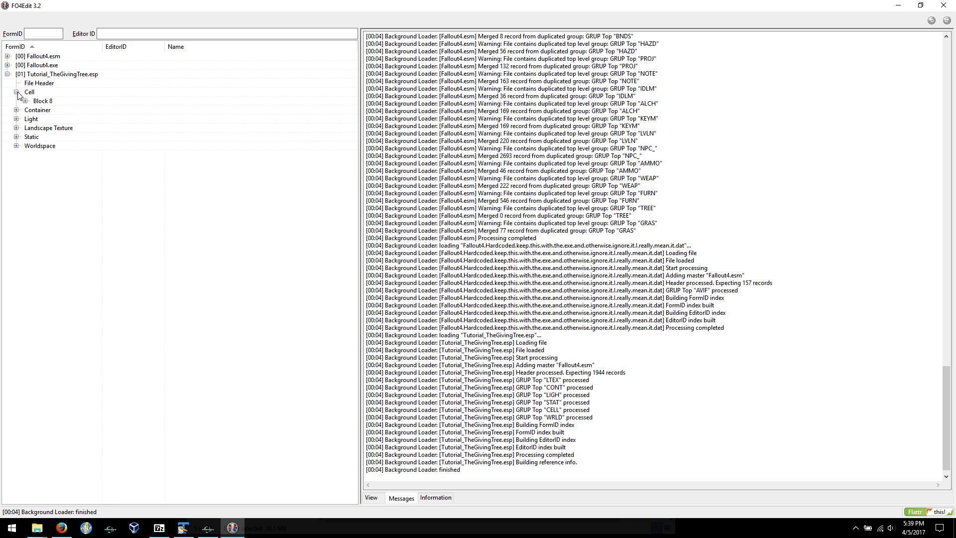
left_click(25, 100)
left_click(34, 110)
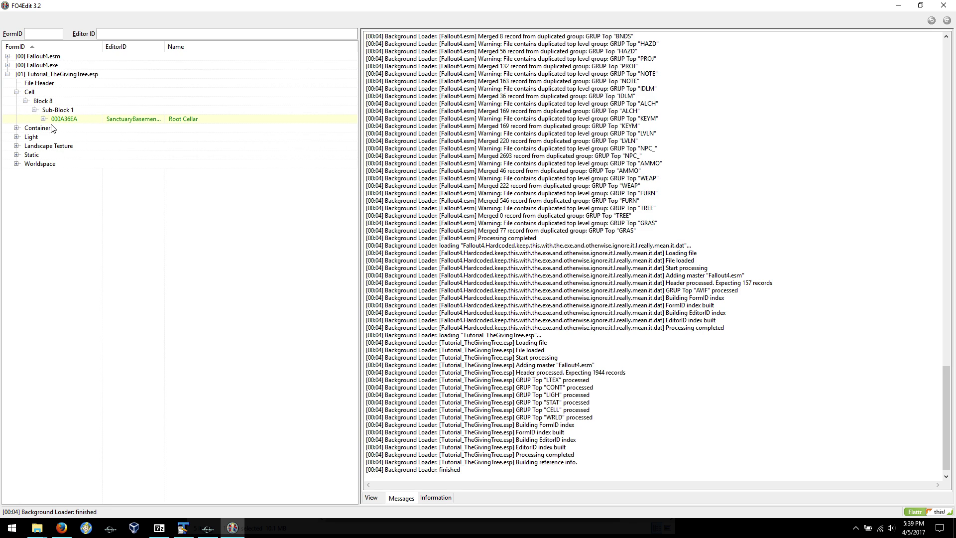
left_click(43, 119)
left_click(53, 128)
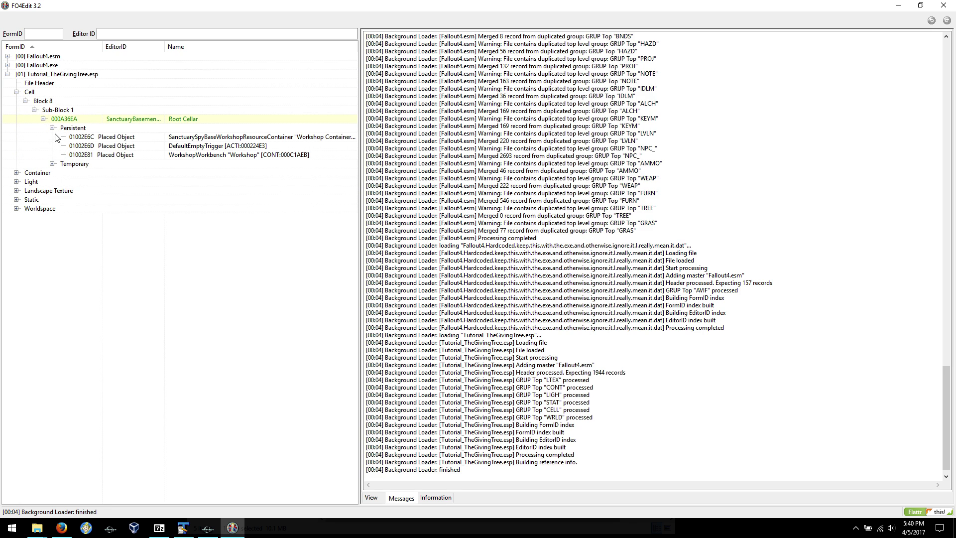
left_click(52, 128)
left_click(52, 137)
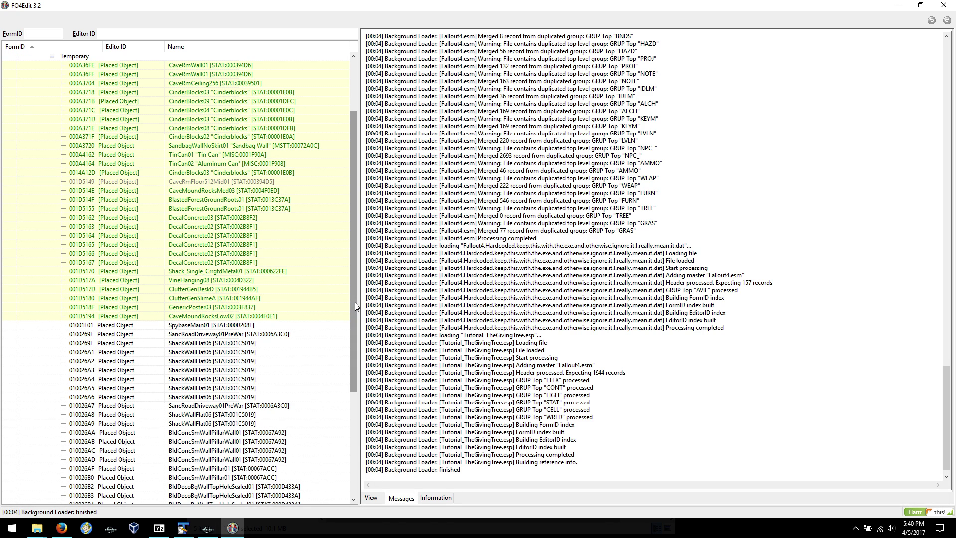
left_click_drag(354, 303, 349, 248)
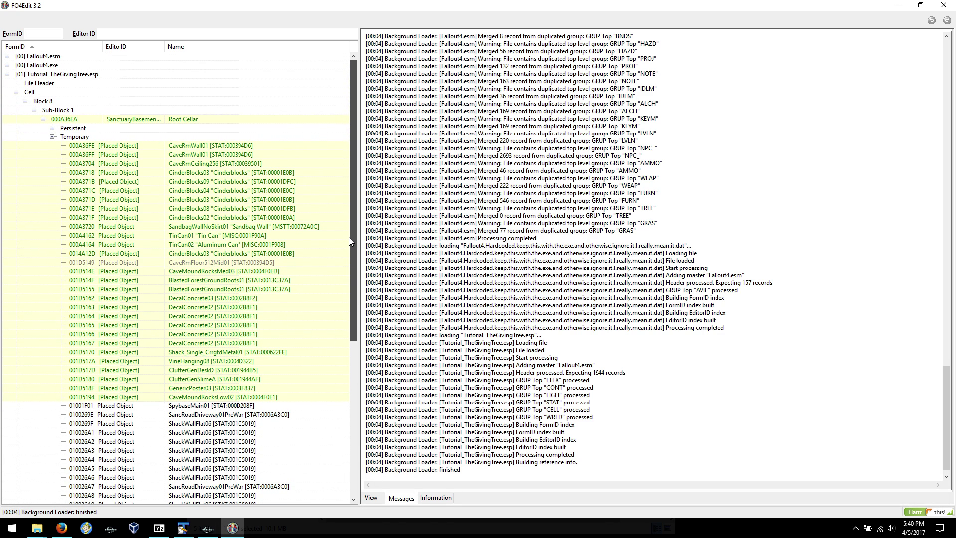
Step: Compare several of the Root Cellar's temporary placed objects, including deleted cinderblock and decal records and newly added objects, against Fallout4.esm
left_click(252, 200)
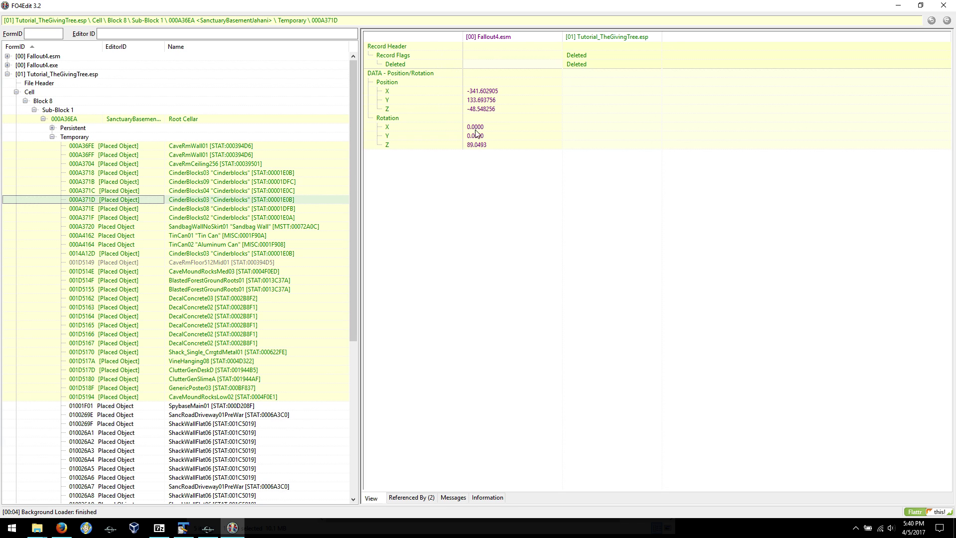
left_click(180, 273)
left_click(218, 343)
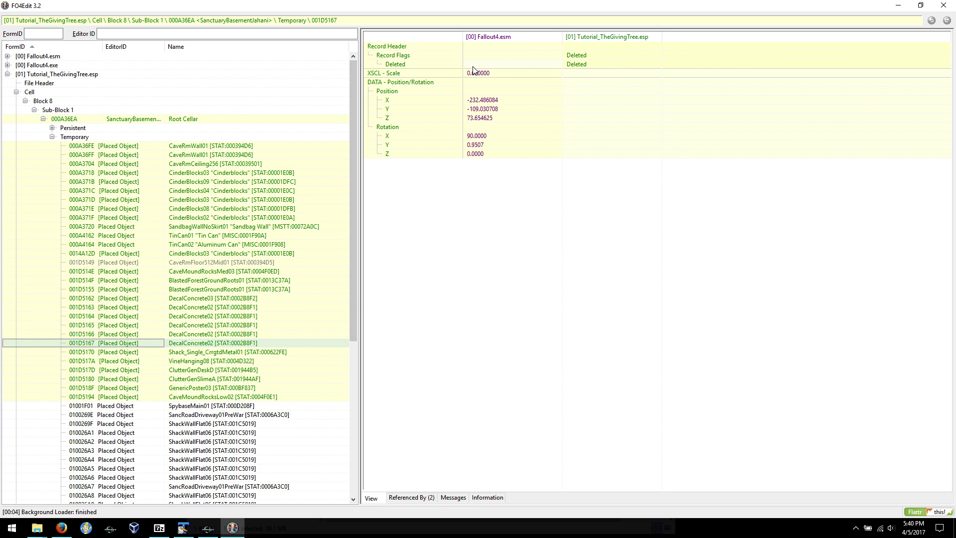
left_click(210, 406)
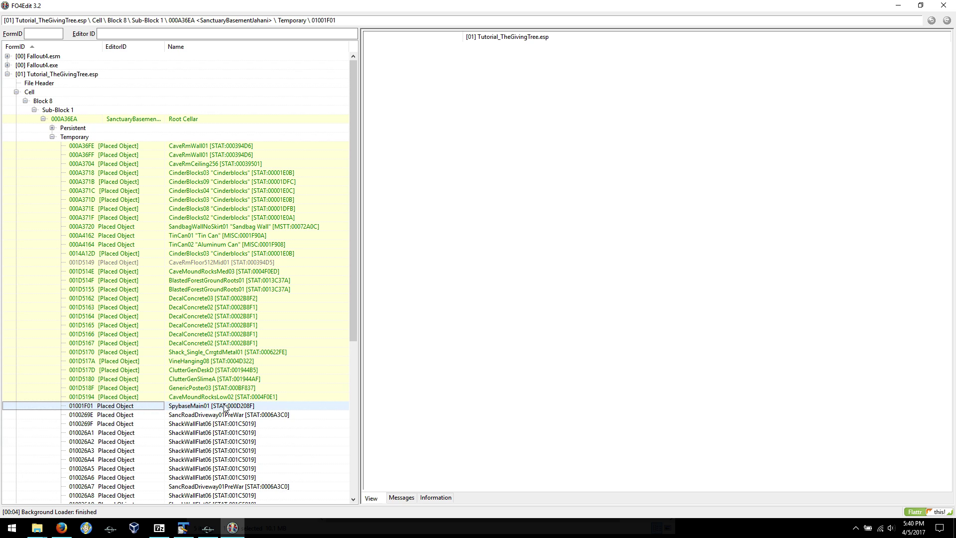
left_click(191, 451)
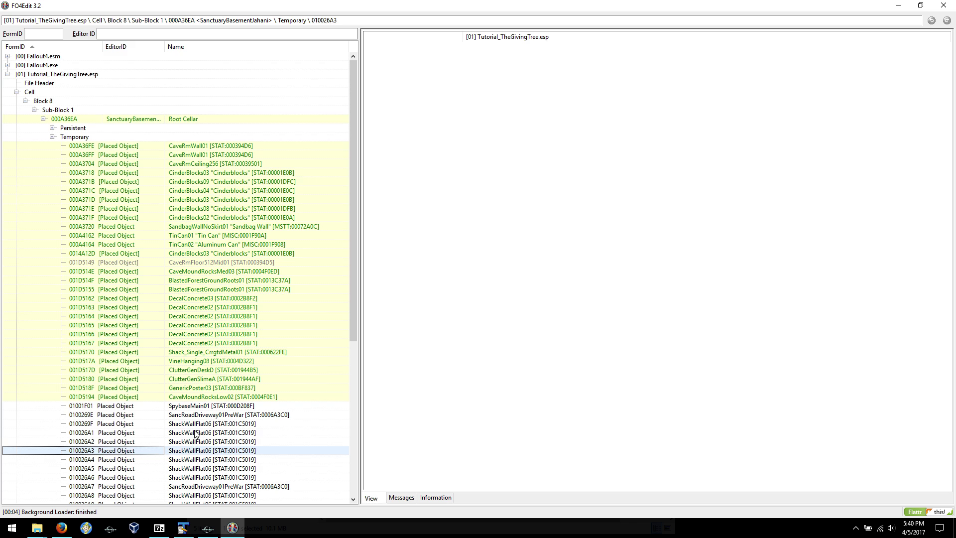
left_click(195, 433)
left_click(237, 416)
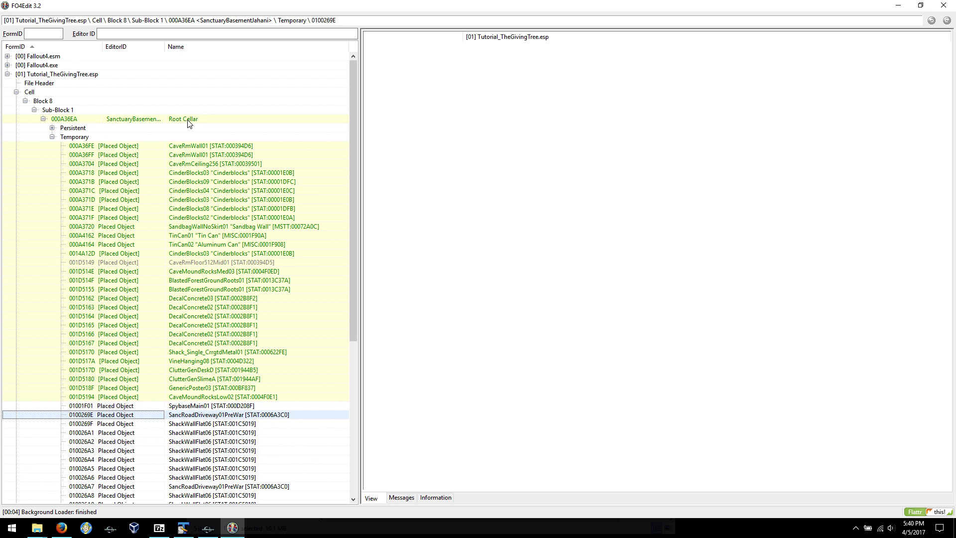
Step: Apply the cleaning filter to Tutorial_TheGivingTree.esp and check the message log
left_click(50, 75)
right_click(50, 77)
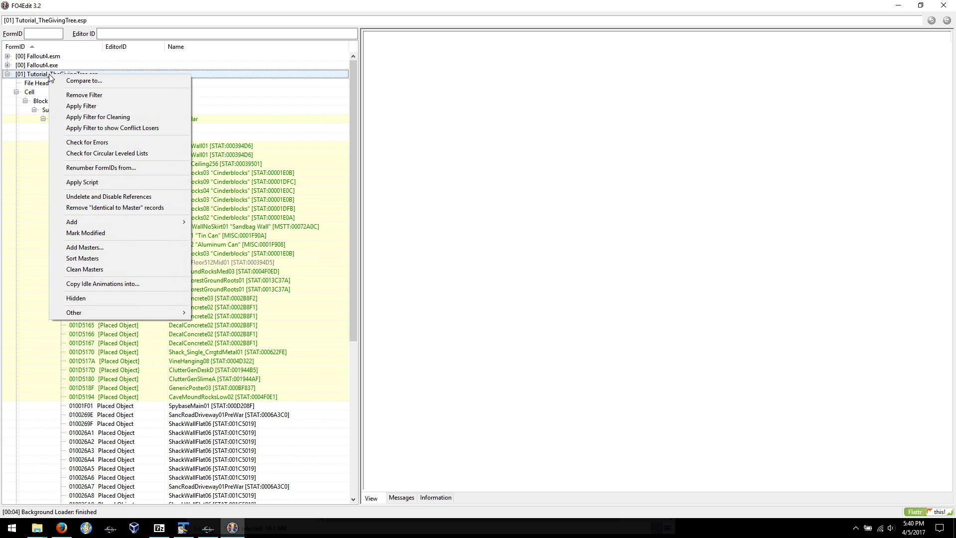
left_click(145, 118)
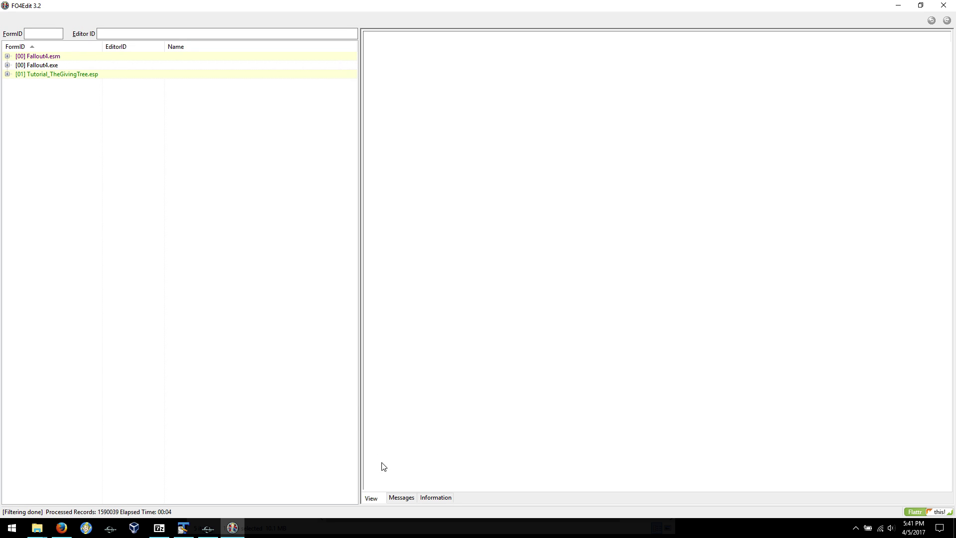
left_click(400, 500)
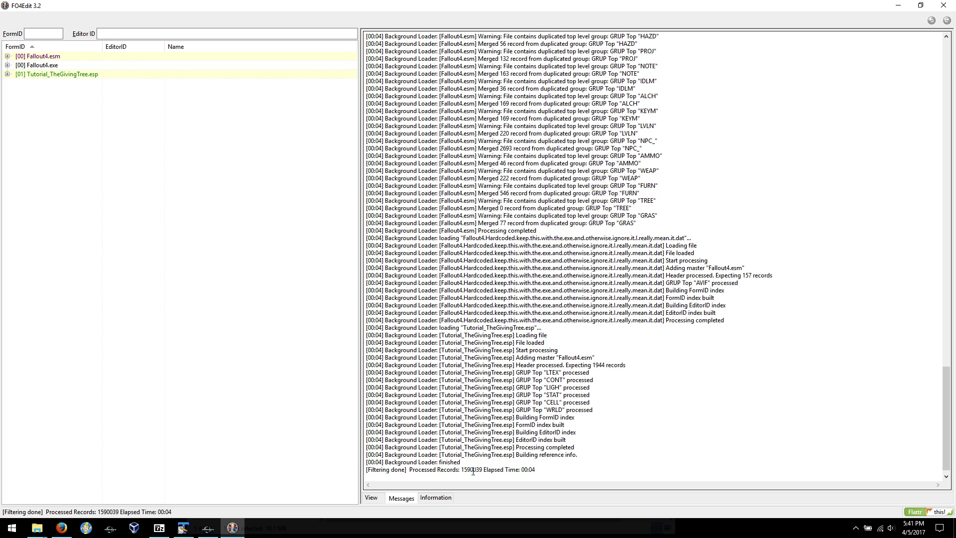
Step: Apply the cleaning filter from Tutorial_TheGivingTree.esp once more and expand the plugin's record groups
right_click(97, 75)
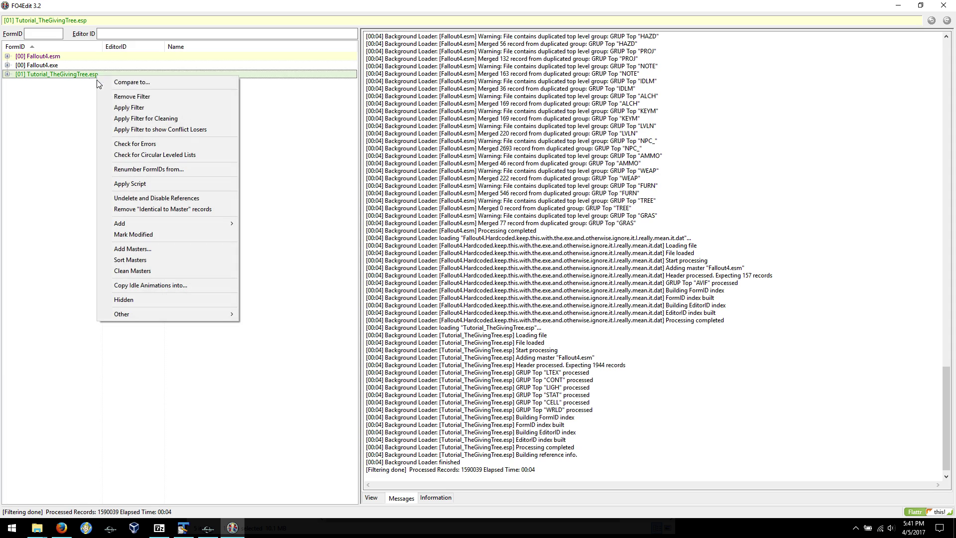
left_click(132, 118)
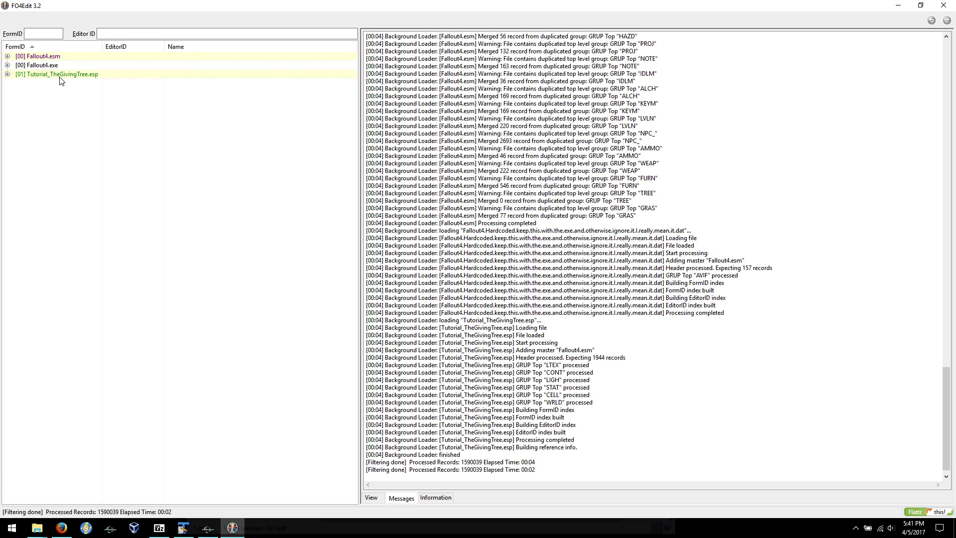
left_click(7, 74)
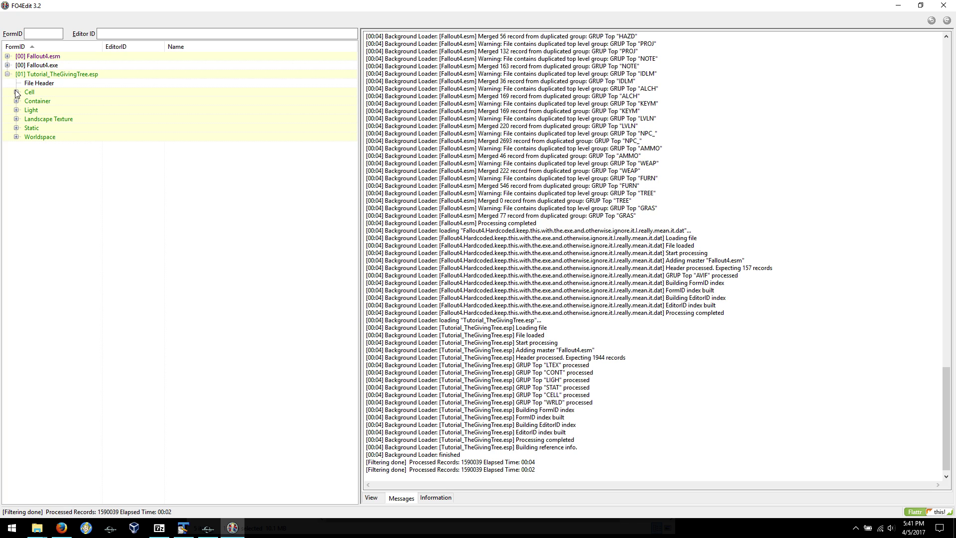
Step: Expand the filtered Cell group through Block 8 and Sub-Block 1 to list the Root Cellar's temporary and persistent objects
left_click(16, 92)
left_click(25, 101)
left_click(34, 110)
left_click(43, 119)
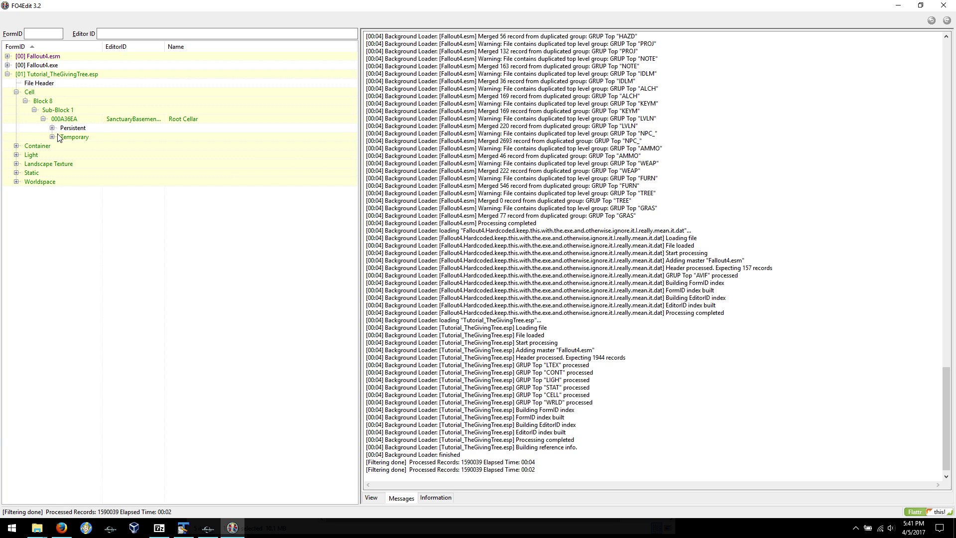
left_click(51, 137)
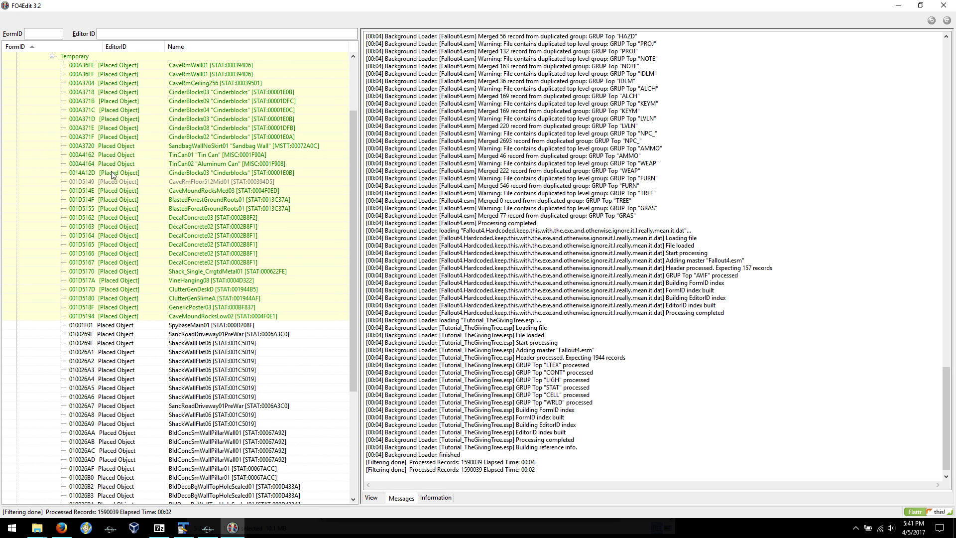
scroll(112, 174, "up", 4)
left_click(52, 128)
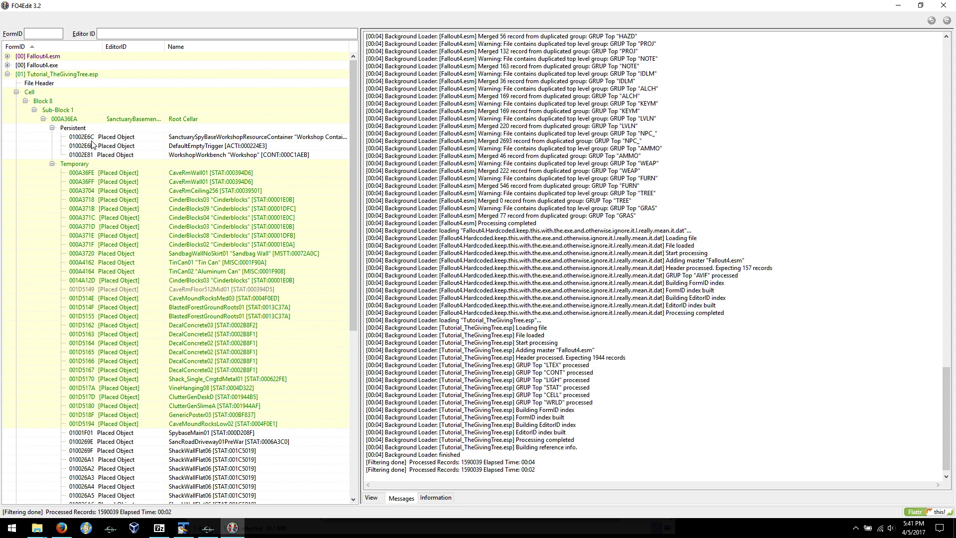
Step: View each of the Root Cellar's persistent placed objects and collapse the Tutorial_TheGivingTree.esp tree
left_click(92, 141)
left_click(125, 148)
left_click(123, 156)
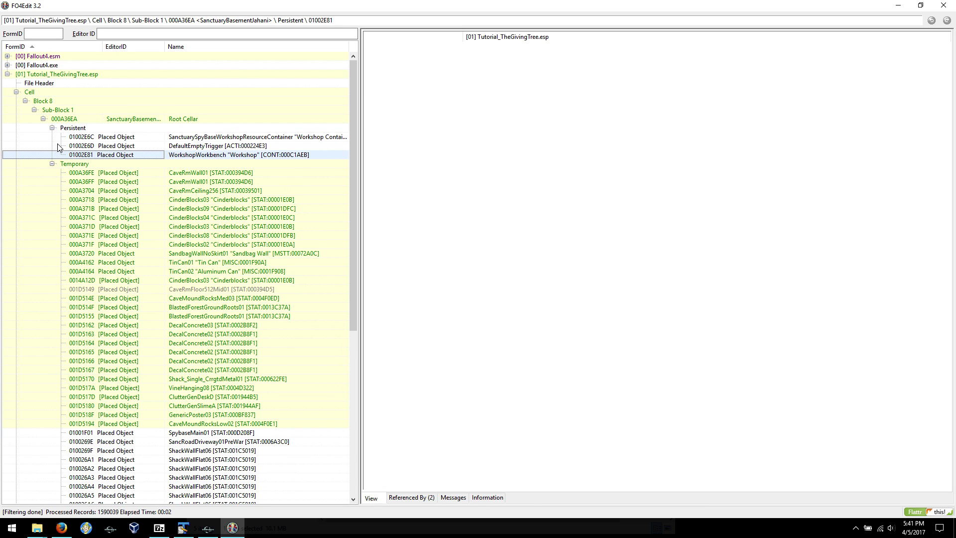
left_click(7, 75)
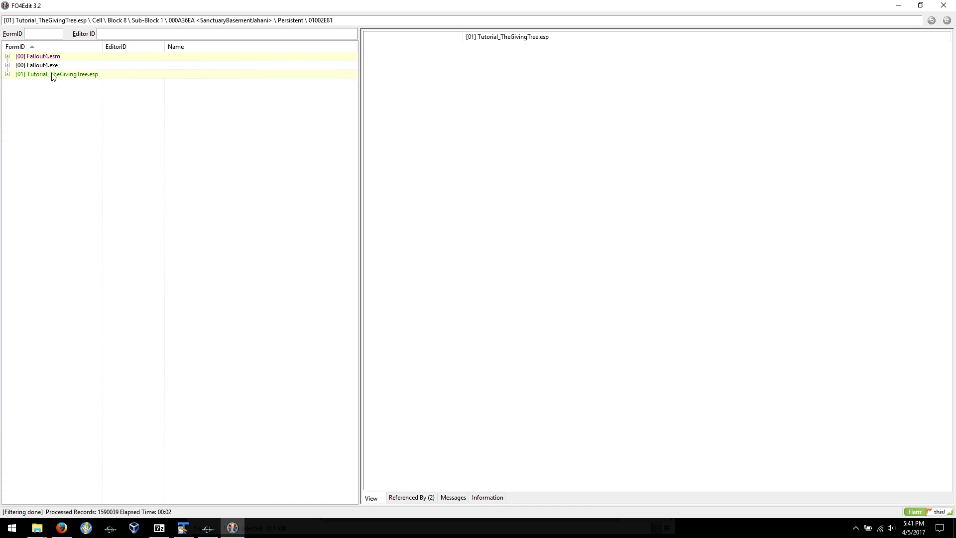
left_click(52, 74)
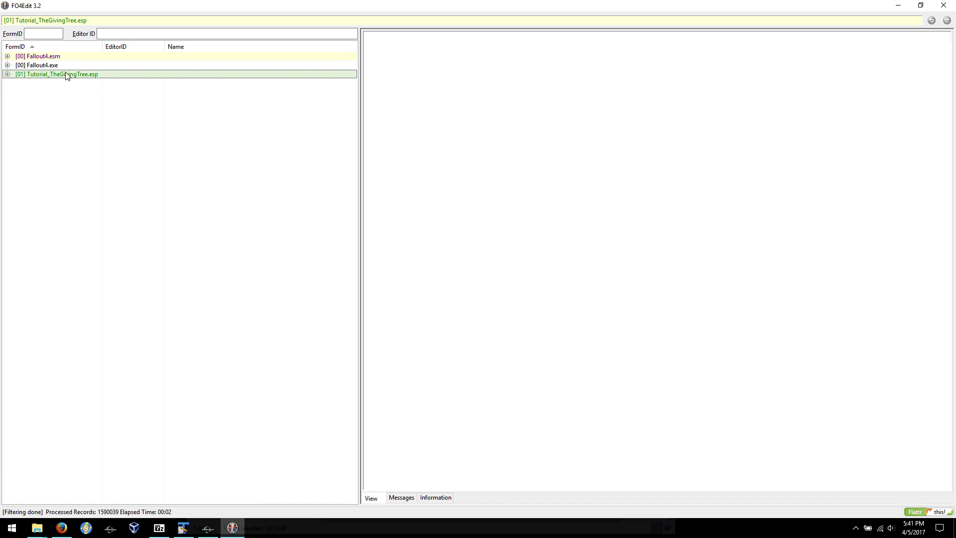
right_click(66, 74)
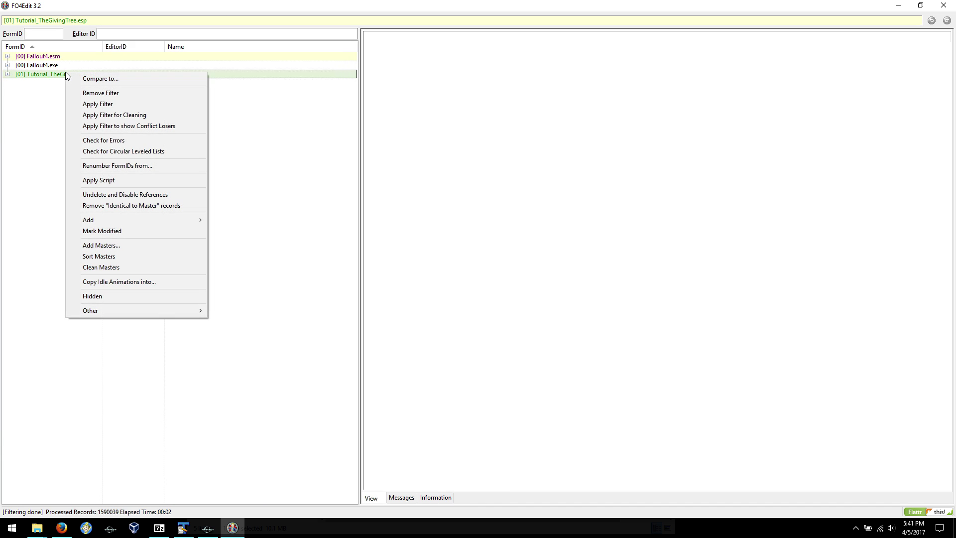
left_click(154, 206)
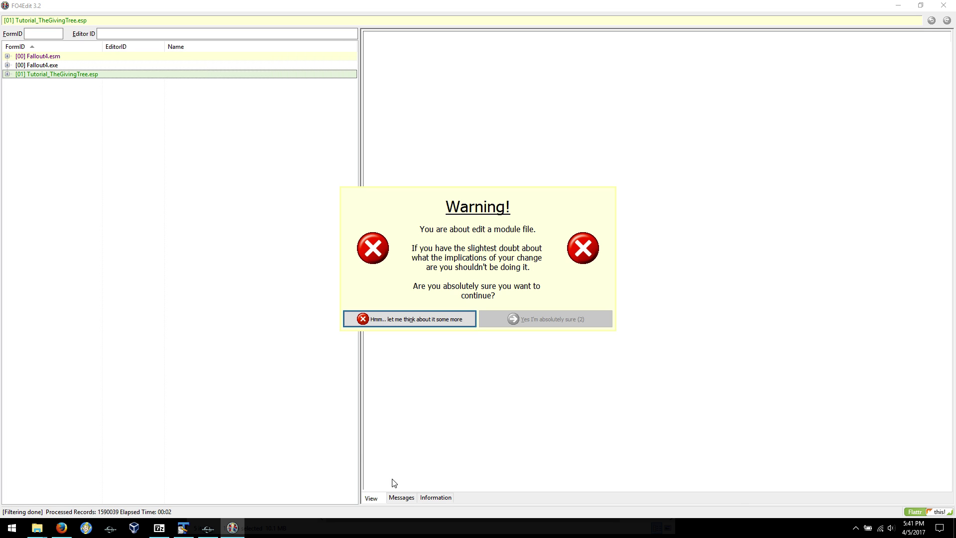
left_click(434, 325)
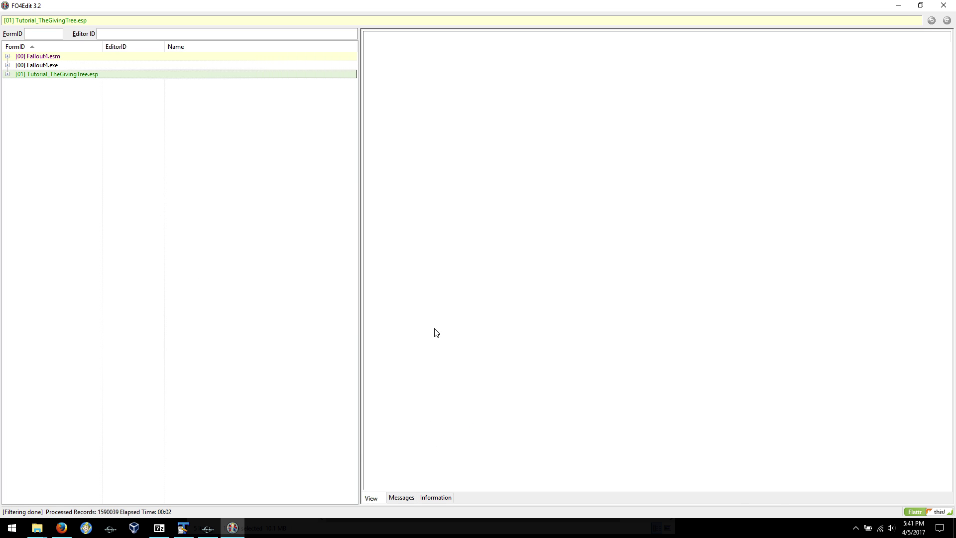
Step: Show the message log and remove the "Identical to Master" records from Tutorial_TheGivingTree.esp, accepting the module edit warning
left_click(398, 502)
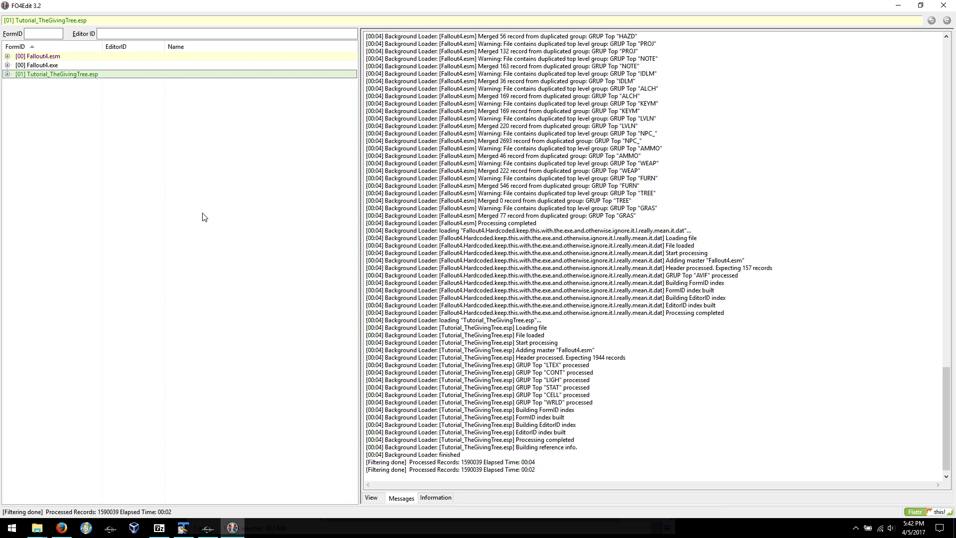
right_click(57, 76)
left_click(149, 208)
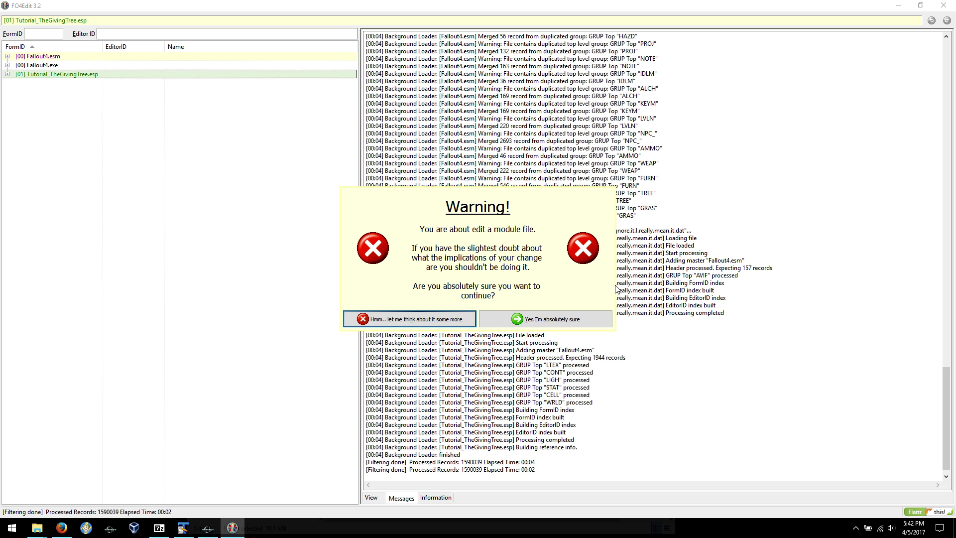
left_click(596, 318)
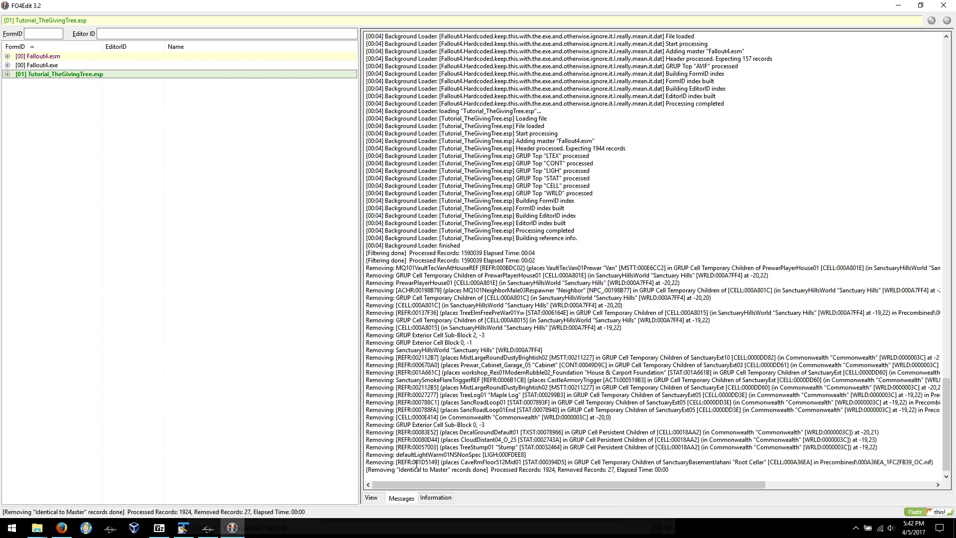
Step: Review the removed-record entries in the message log, along with the removed and processed record counts
left_click_drag(373, 267, 935, 461)
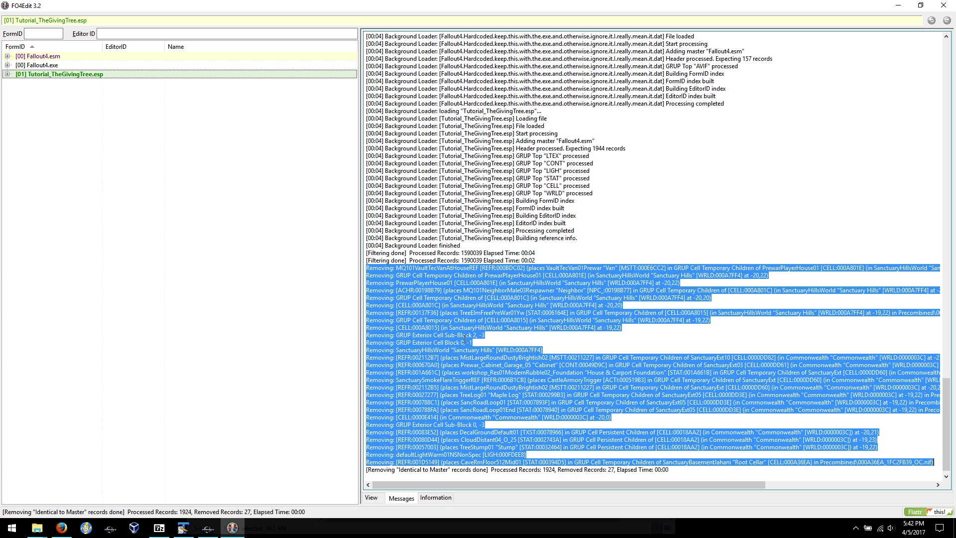
left_click(484, 343)
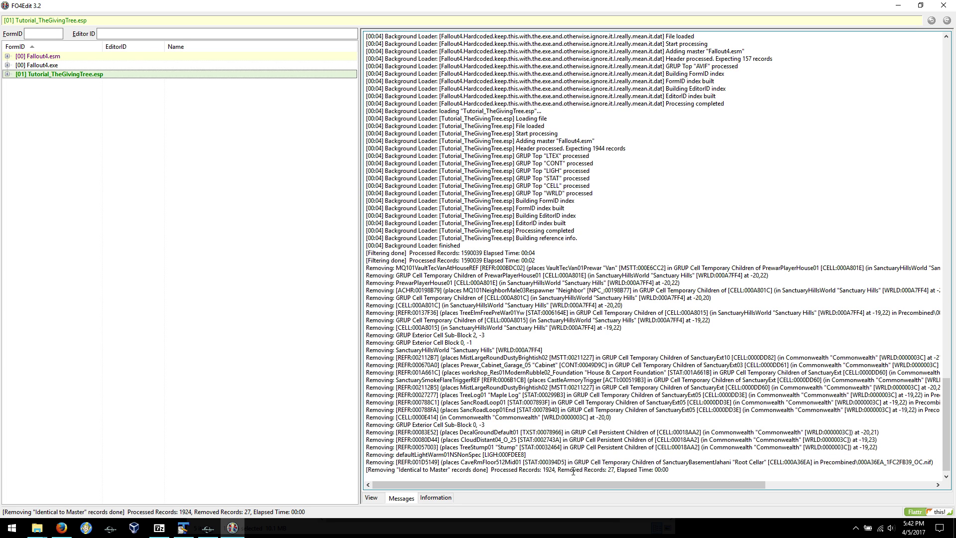
left_click_drag(615, 469, 557, 469)
left_click_drag(556, 470, 491, 471)
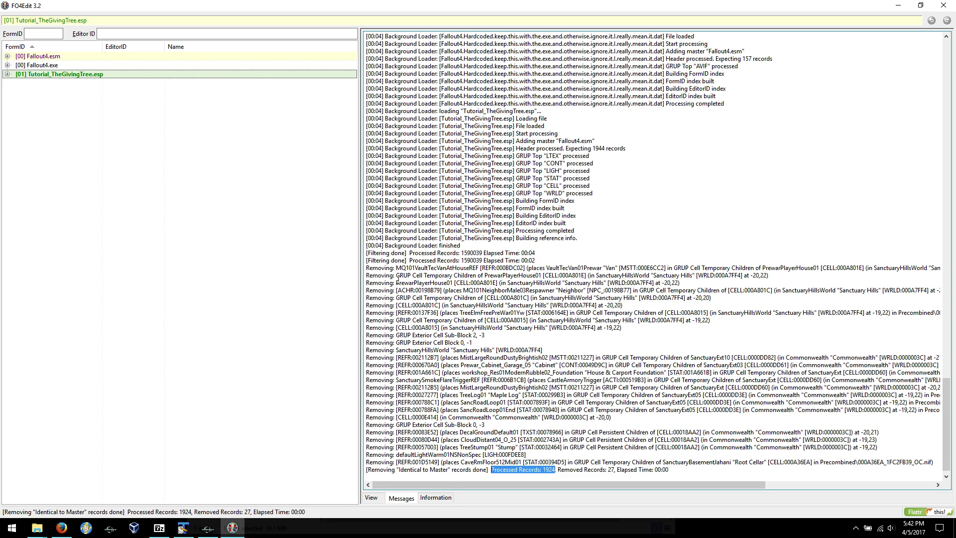
Step: Close FO4Edit and save the changed Tutorial_TheGivingTree.esp without backing up plugins
left_click(944, 8)
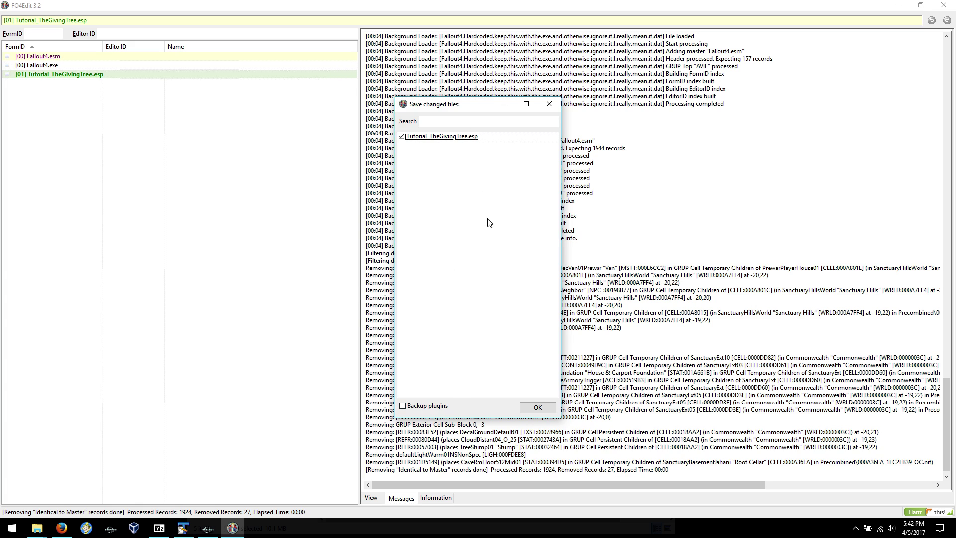
left_click(536, 407)
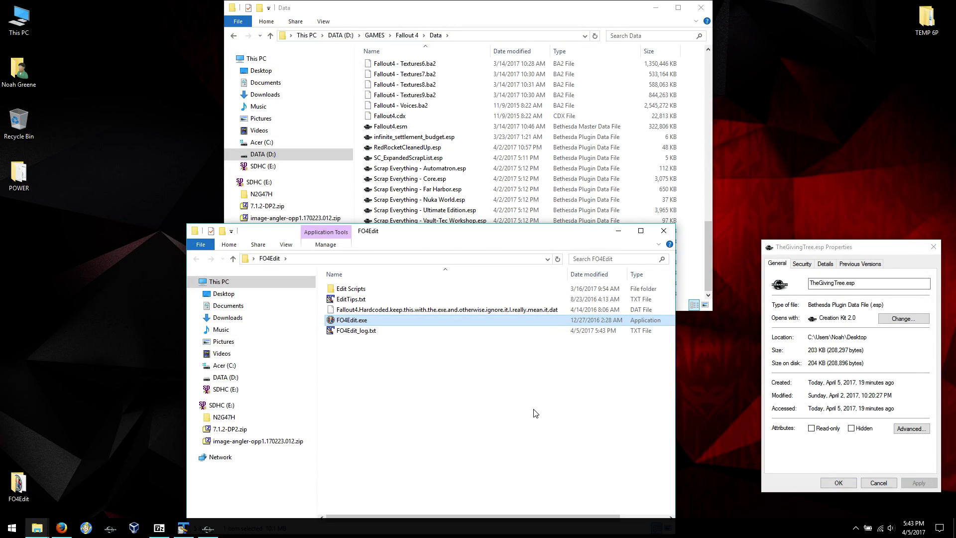
Step: Open the file properties of Tutorial_TheGivingTree.esp in the Fallout 4 Data folder and minimize both folder windows
left_click(508, 148)
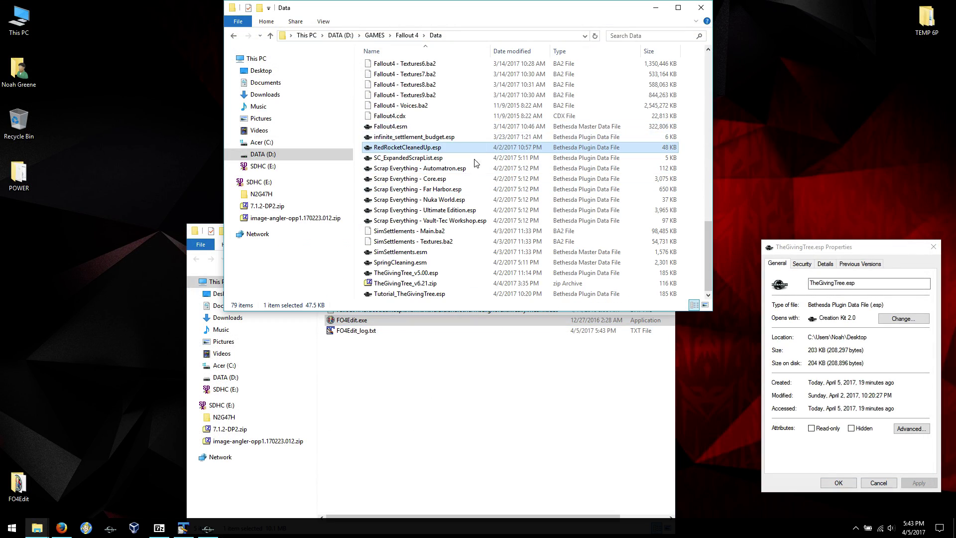
left_click(436, 296)
right_click(648, 296)
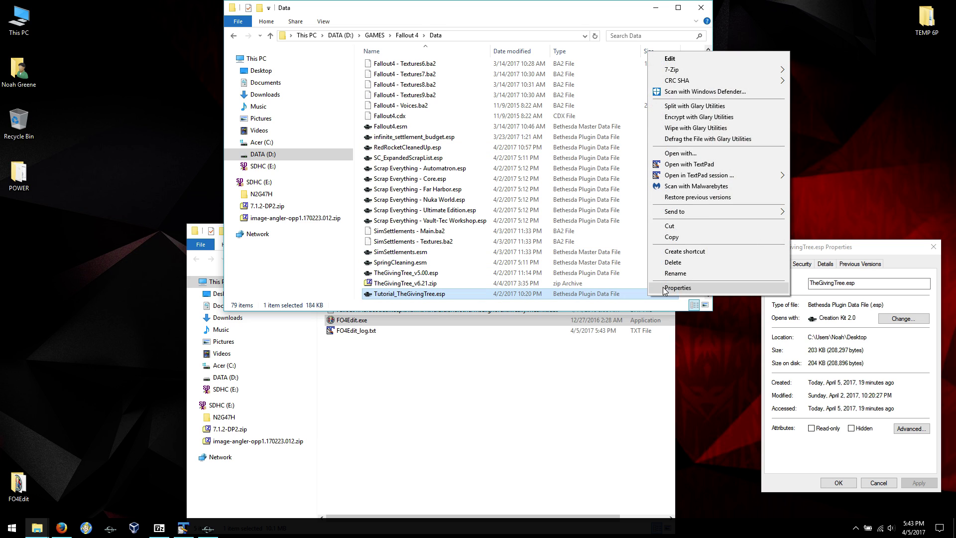
left_click(677, 287)
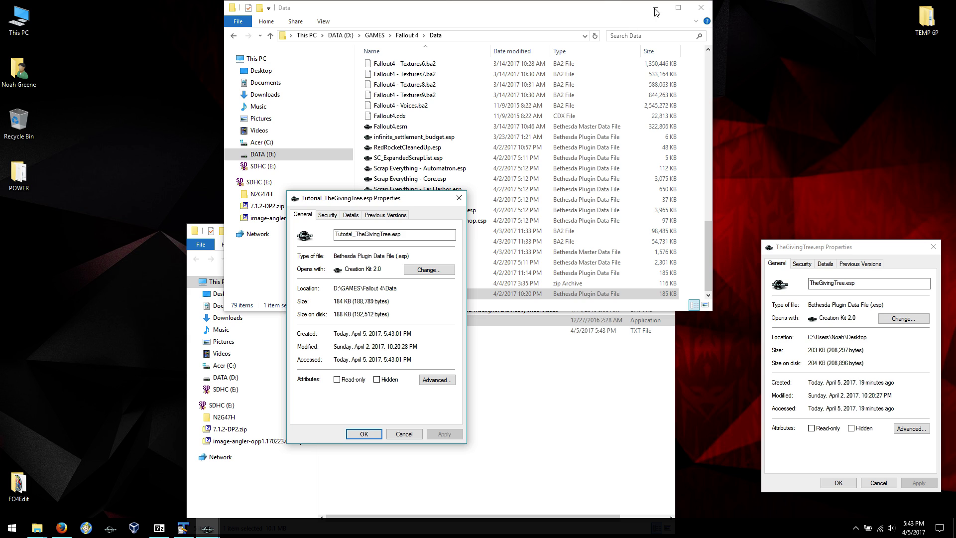
left_click(655, 9)
left_click(609, 231)
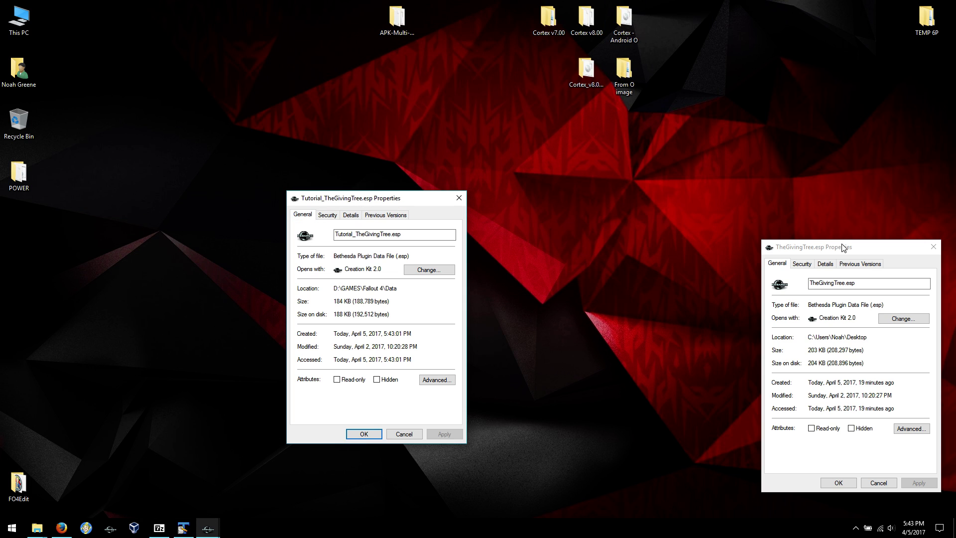
Step: Place the properties of TheGivingTree.esp and Tutorial_TheGivingTree.esp side by side, compare their file sizes, and close both
left_click_drag(841, 248, 300, 199)
left_click_drag(426, 205, 541, 209)
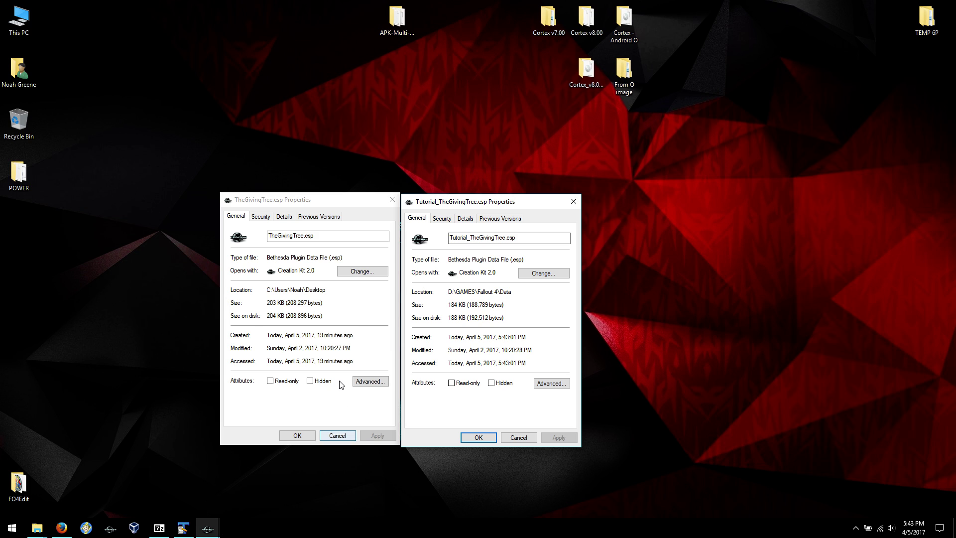
left_click(354, 436)
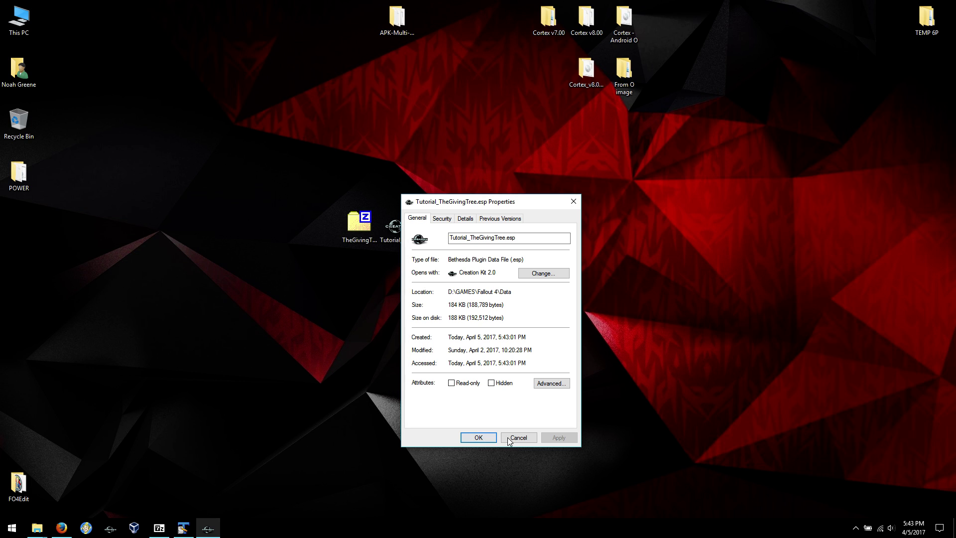
left_click(519, 438)
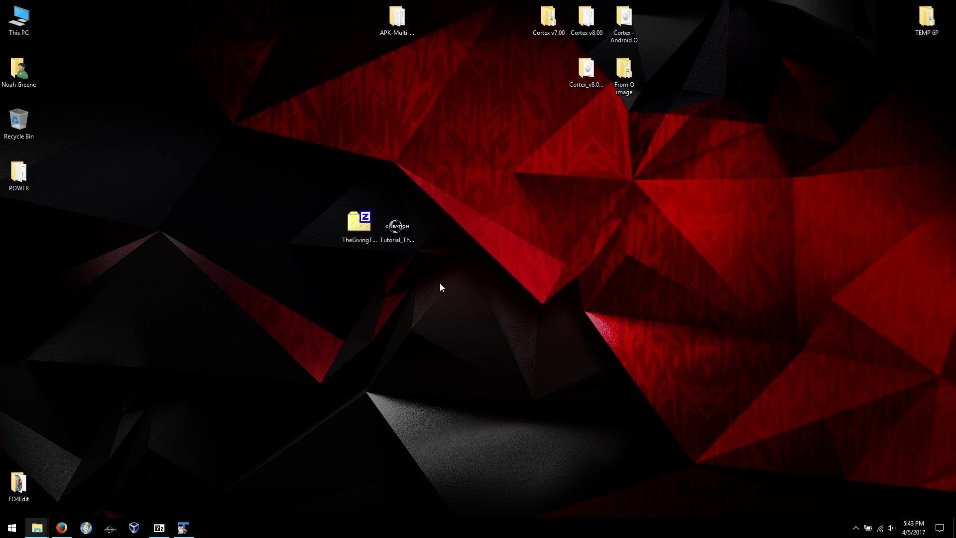
Step: Delete the TheGivingTree archive and the Tutorial plugin file from the desktop
left_click_drag(438, 298, 357, 214)
right_click(356, 219)
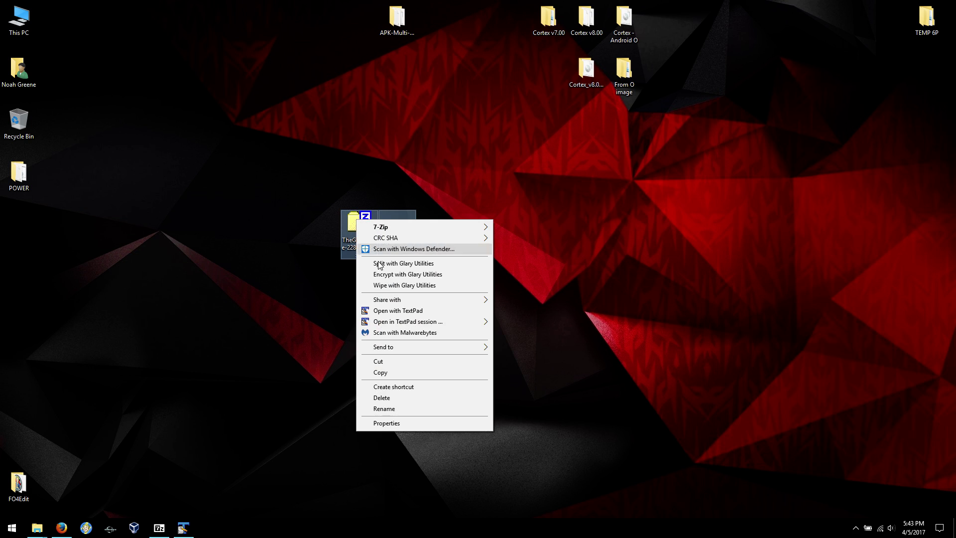
left_click(412, 398)
Step: Empty the Recycle Bin, permanently deleting its items
right_click(19, 116)
left_click(54, 133)
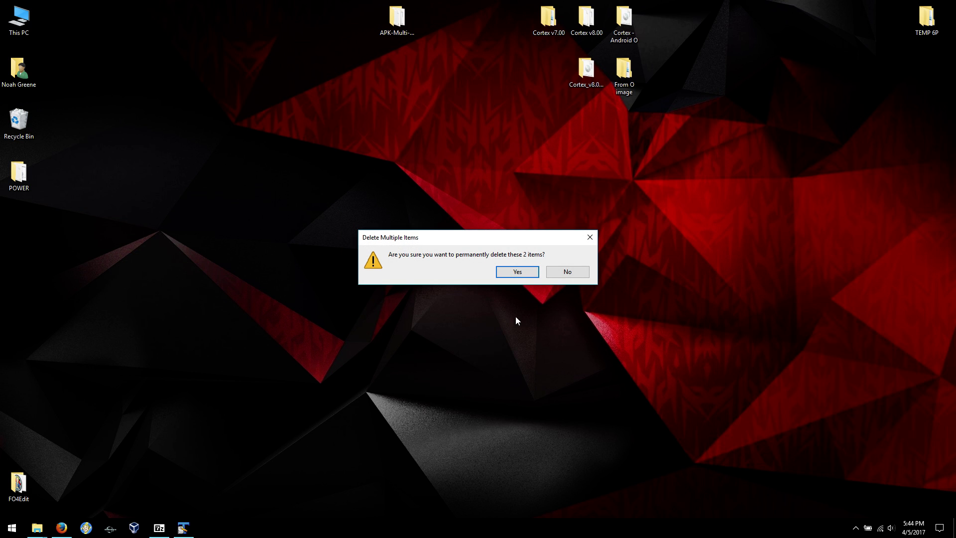
left_click(517, 273)
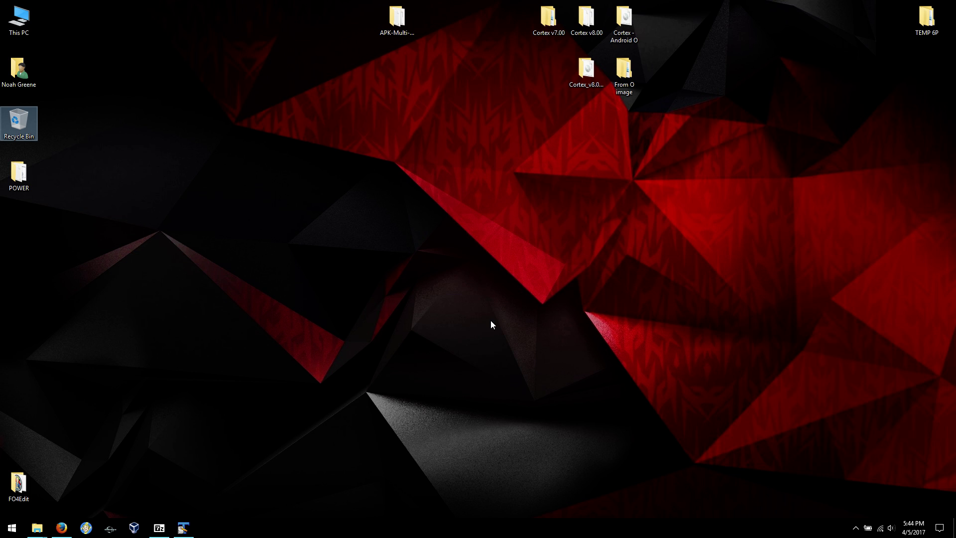